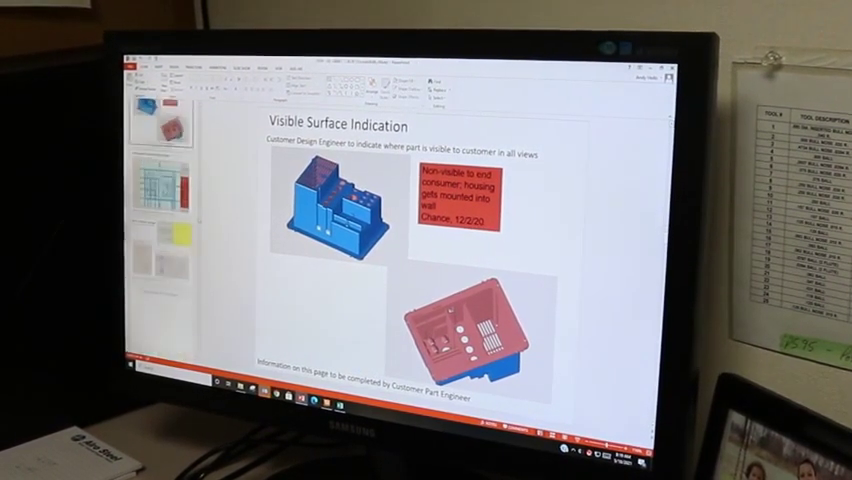
Page past the Anticipated Engineering Changes and Gate Location/Vestige slides to Cooling Concerns From Molder.
key("Page_Down")
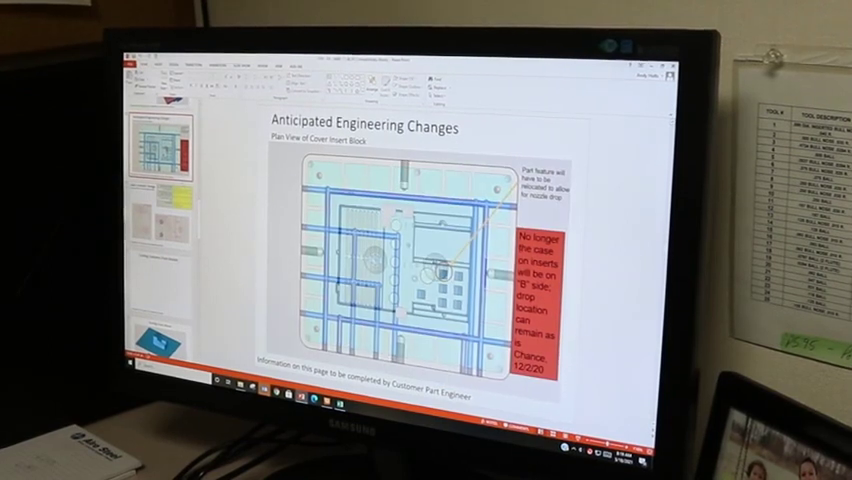
key("Page_Down")
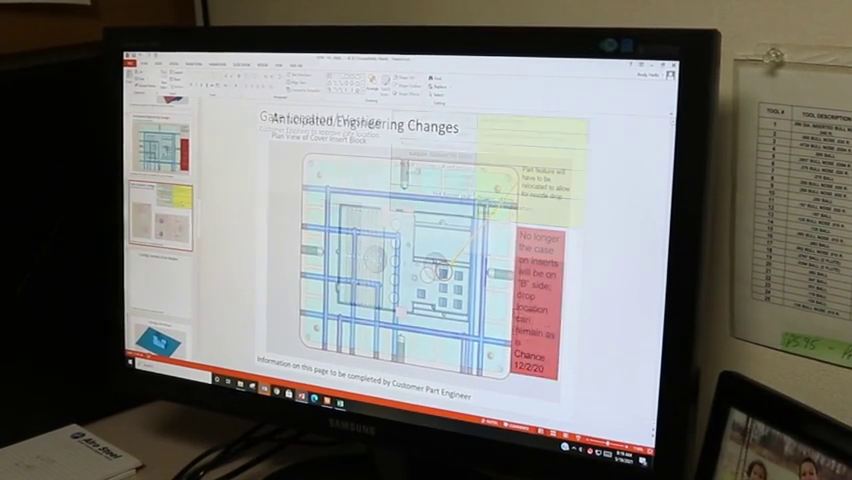
key("Page_Down")
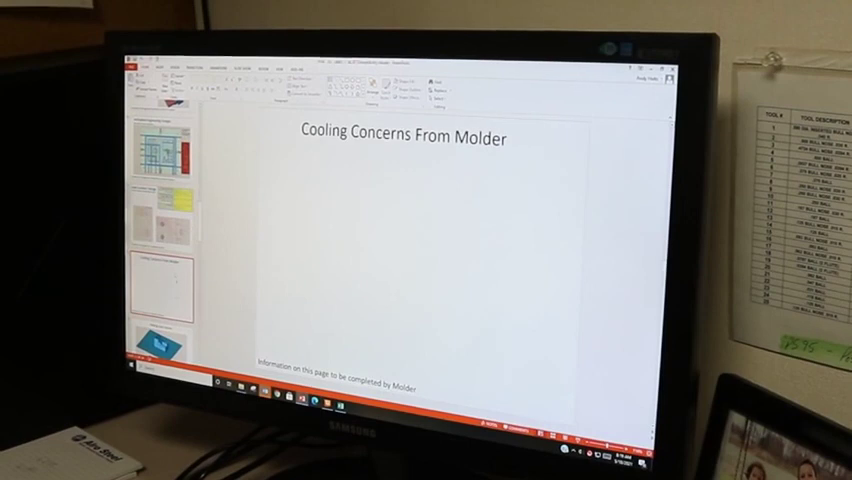